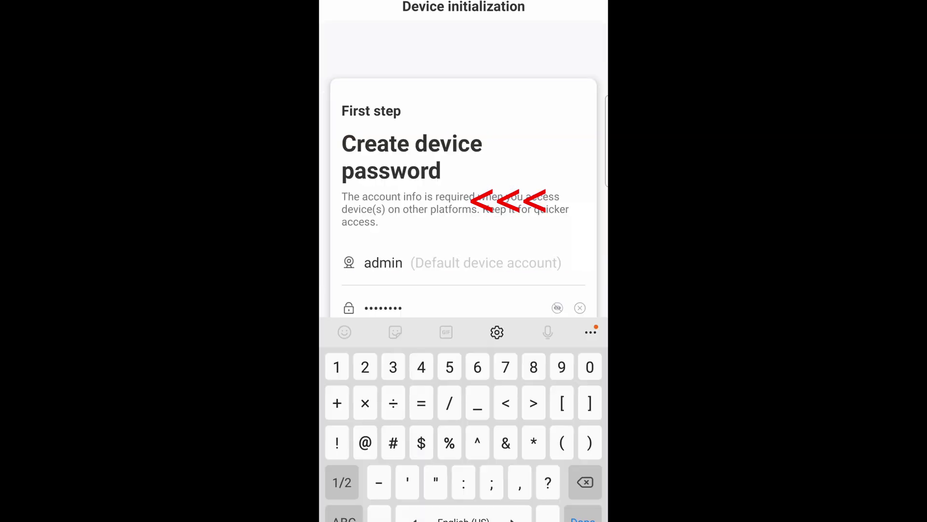
Step: Enter and confirm a strong admin password for the new camera
{"action": "type", "text": "3"}
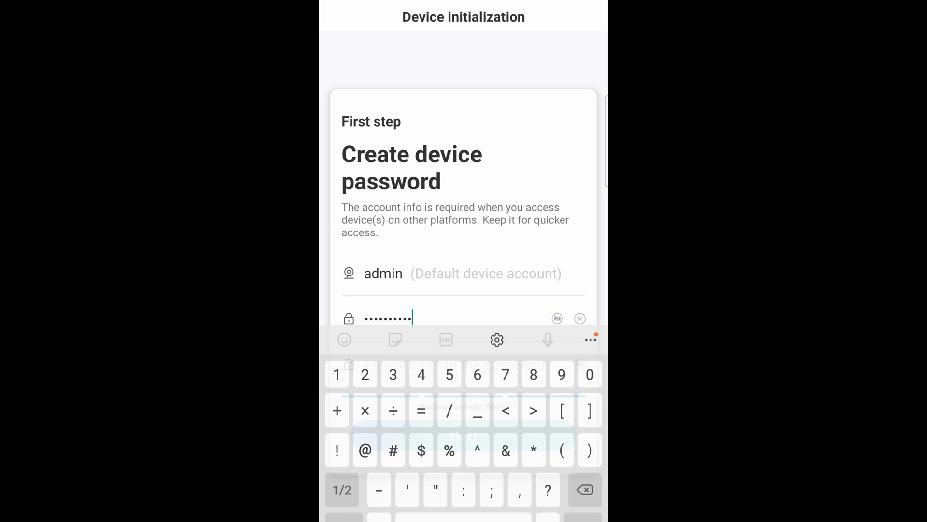
{"action": "key", "text": "Return"}
{"action": "left_click", "coordinate": [492, 379]}
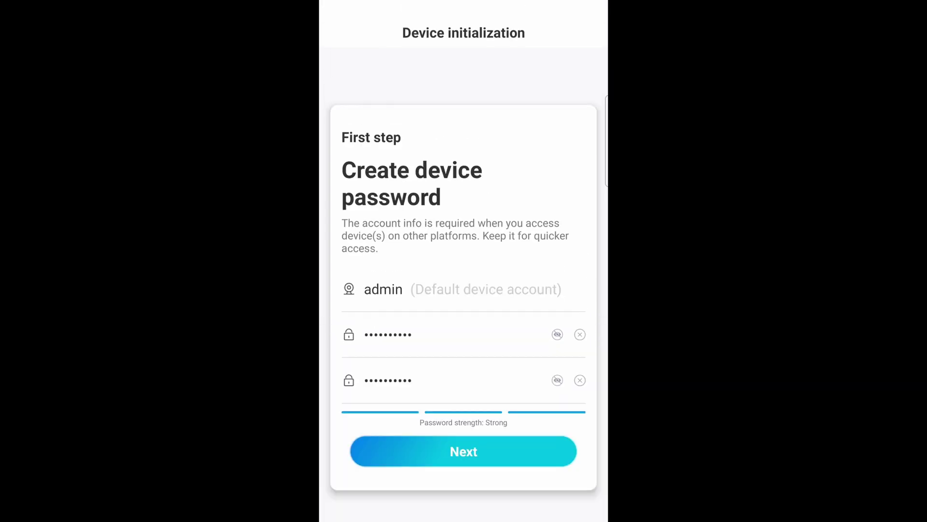
{"action": "left_click", "coordinate": [464, 451]}
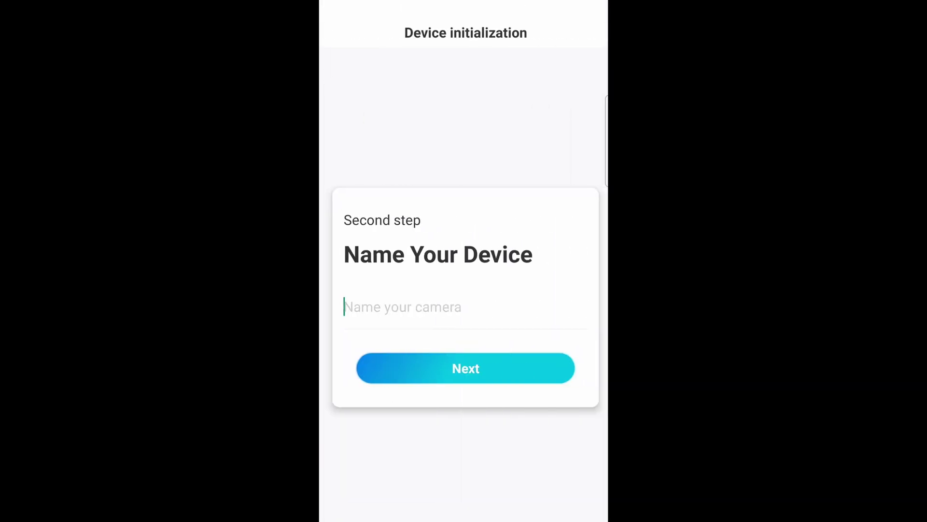
Step: Name the camera 'back reo' to finish initialization
{"action": "left_click", "coordinate": [414, 305]}
{"action": "type", "text": "back reo"}
{"action": "left_click", "coordinate": [465, 369]}
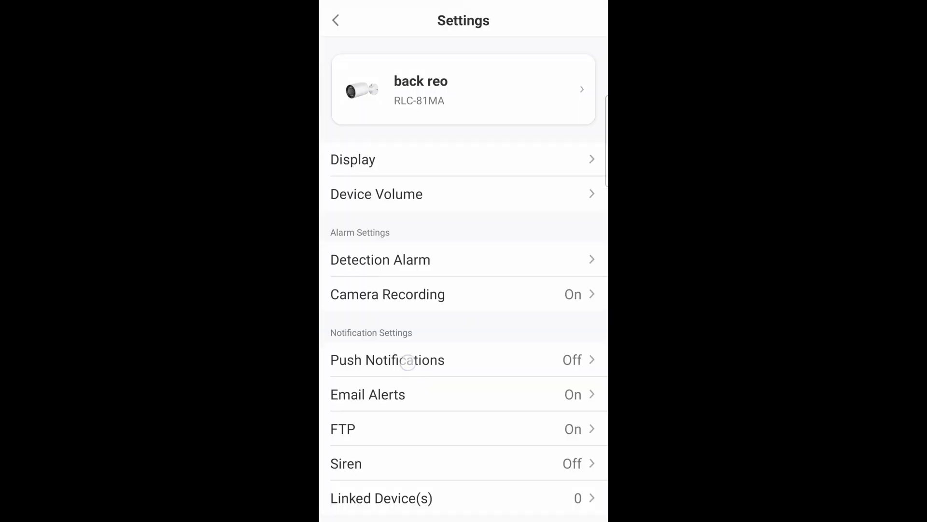
Step: Scroll through the back reo camera's Settings page
{"action": "left_click_drag", "start_coordinate": [404, 360], "coordinate": [449, 392]}
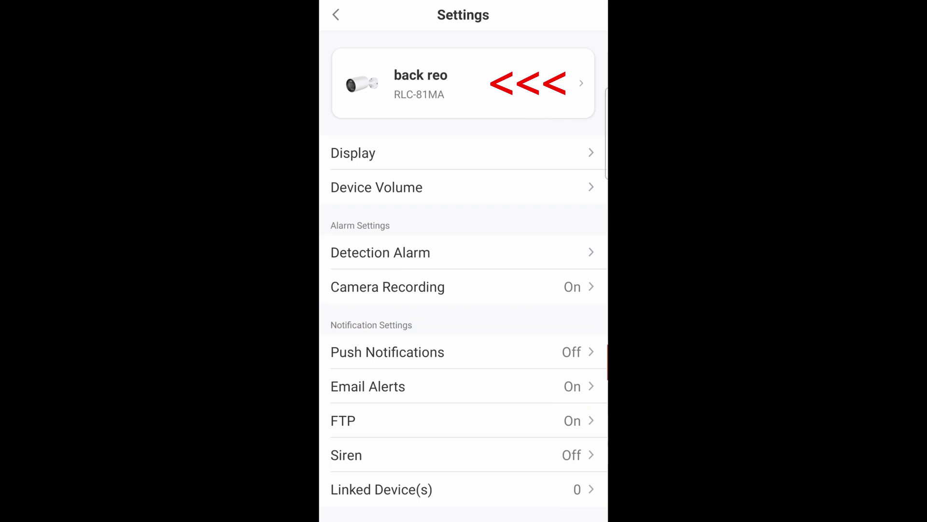
Step: Open the camera's Device Info and then its Network Info with the IP and MAC addresses
{"action": "left_click", "coordinate": [463, 84]}
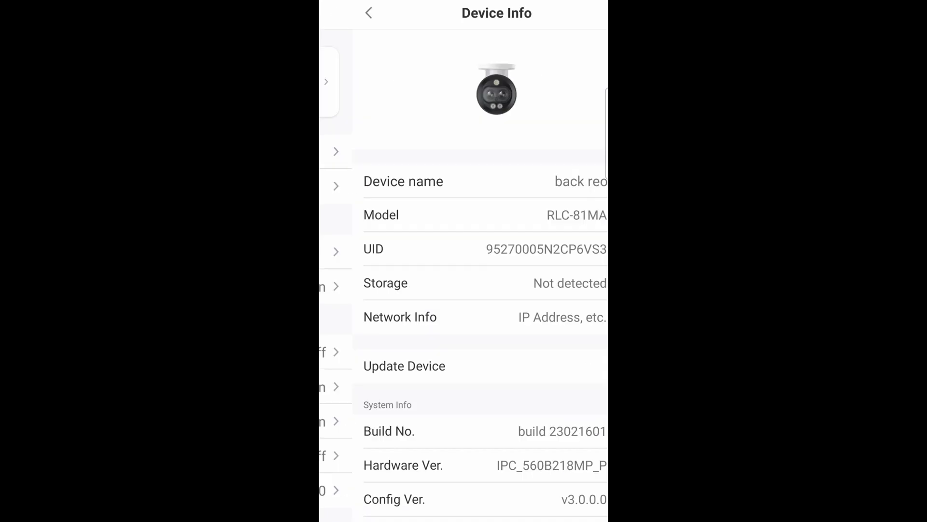
{"action": "left_click", "coordinate": [399, 317]}
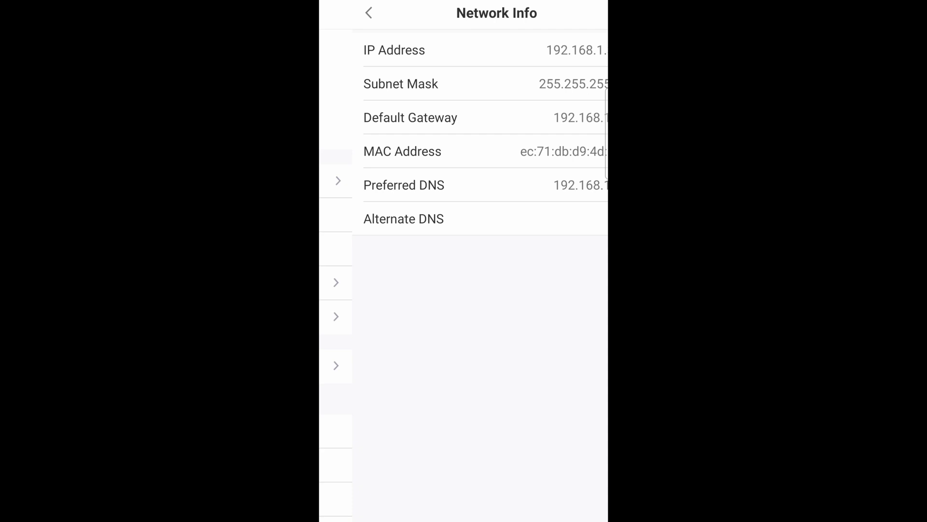
{"action": "left_click", "coordinate": [567, 213]}
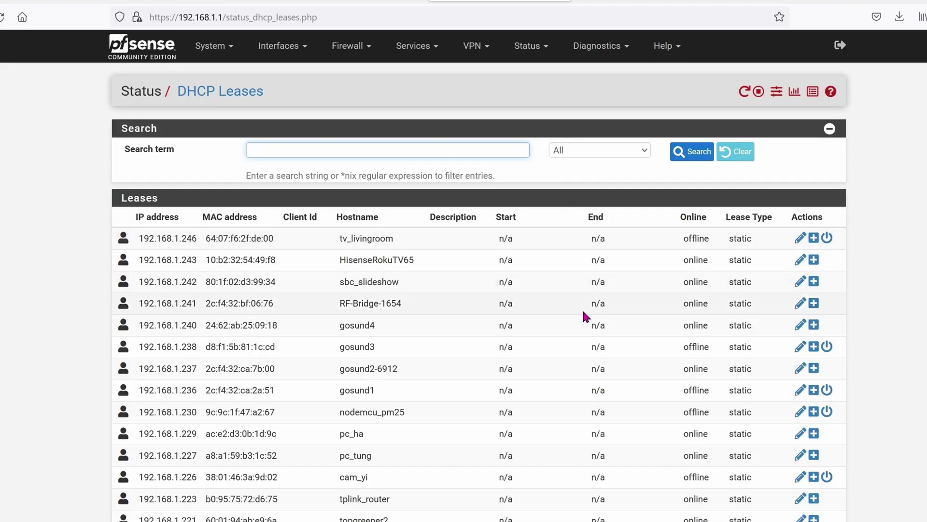
Step: Create a static mapping for the Camera1 lease with IP 192.168.1.114 and a new 'rcam-' hostname
{"action": "type", "text": "37"}
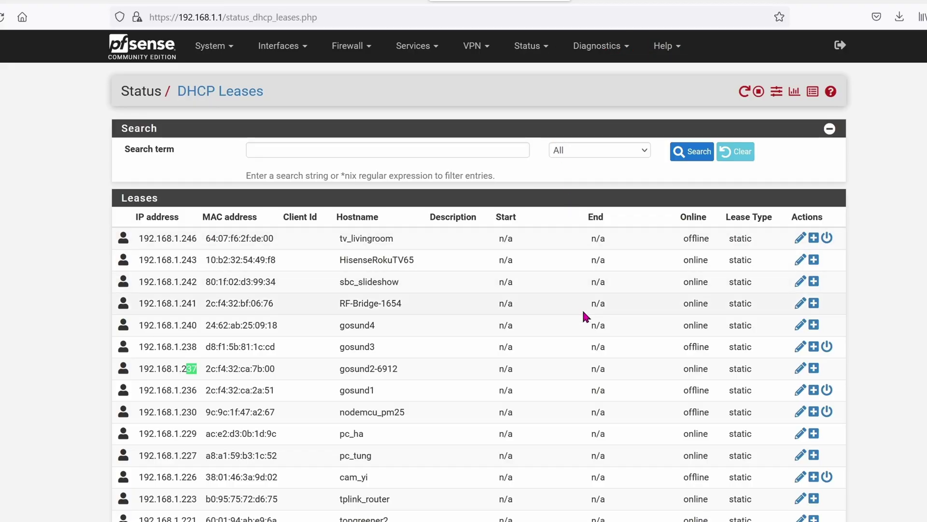
{"action": "key", "text": "Return"}
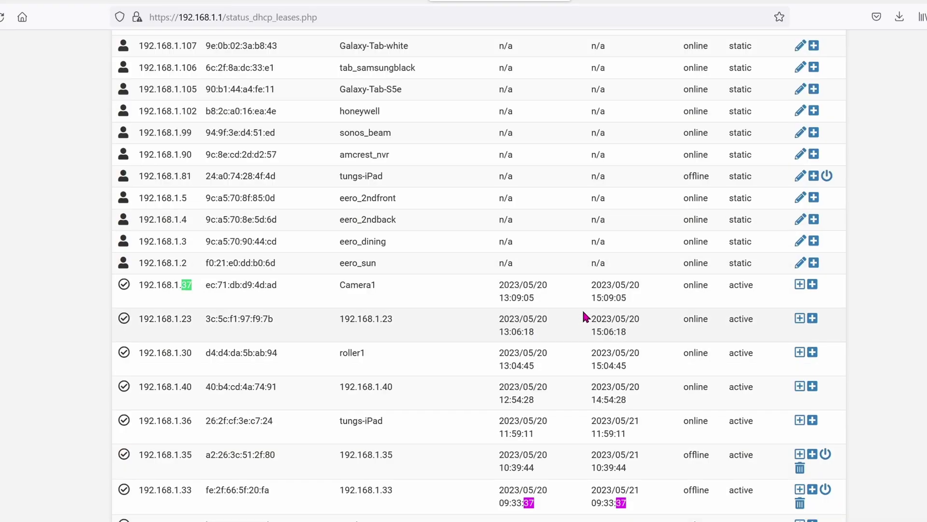
{"action": "left_click", "coordinate": [471, 291]}
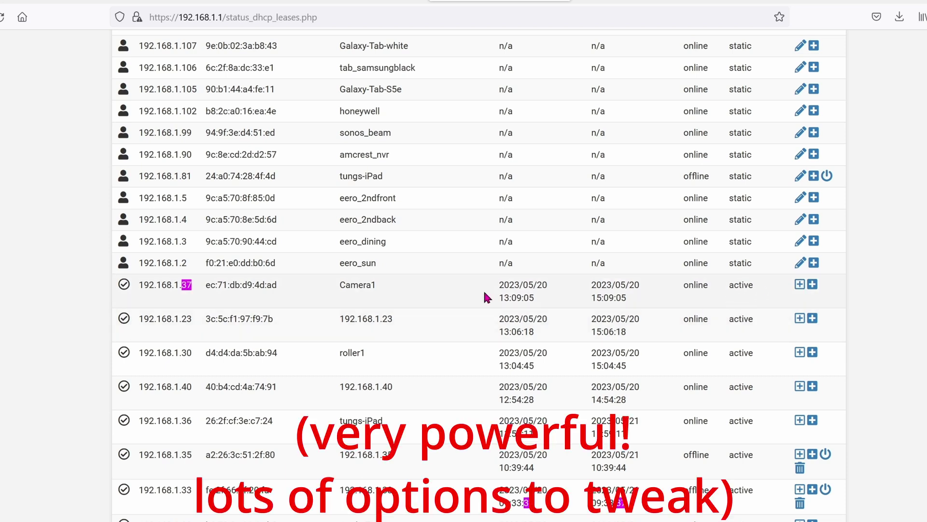
{"action": "left_click", "coordinate": [799, 285]}
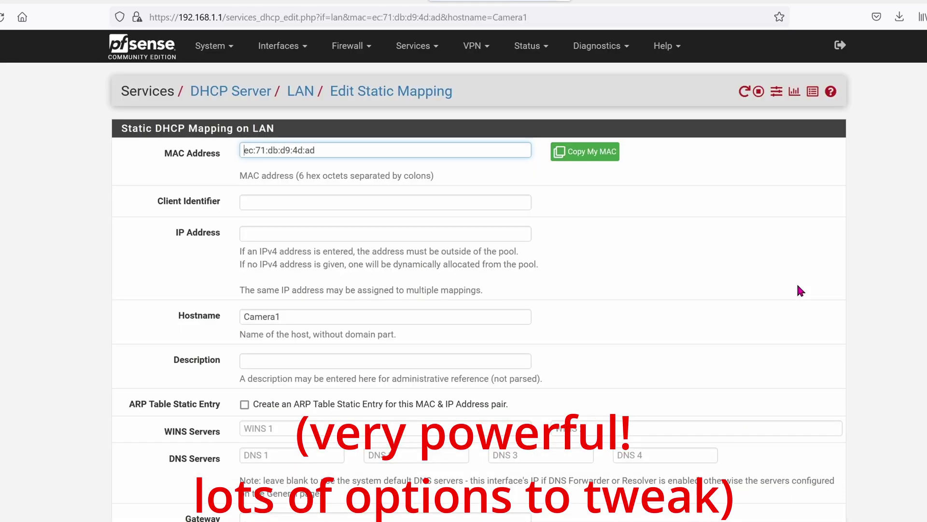
{"action": "left_click", "coordinate": [340, 229]}
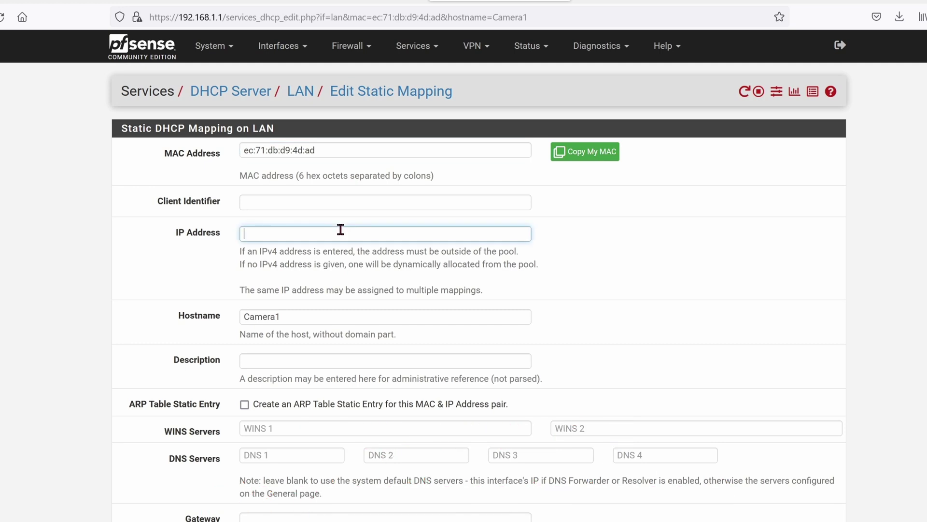
{"action": "type", "text": "192.168.1.114"}
{"action": "double_click", "coordinate": [354, 311]}
{"action": "type", "text": "r"}
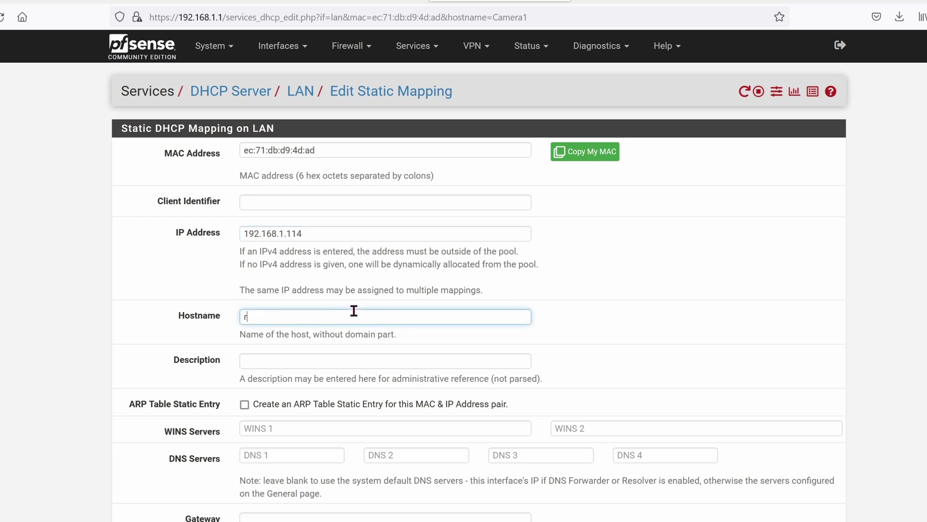
{"action": "type", "text": "cam-fron"}
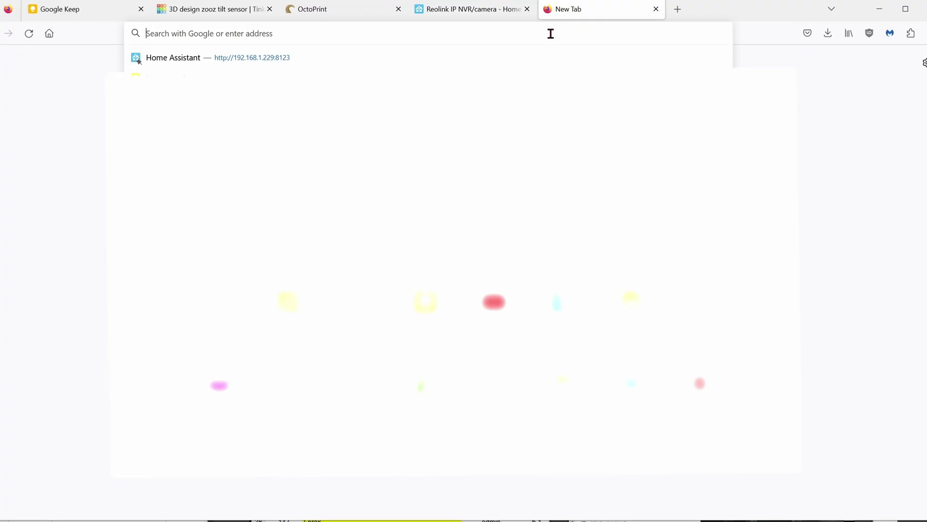
Step: Load the Home Assistant dashboard and go to Settings
{"action": "key", "text": "Down"}
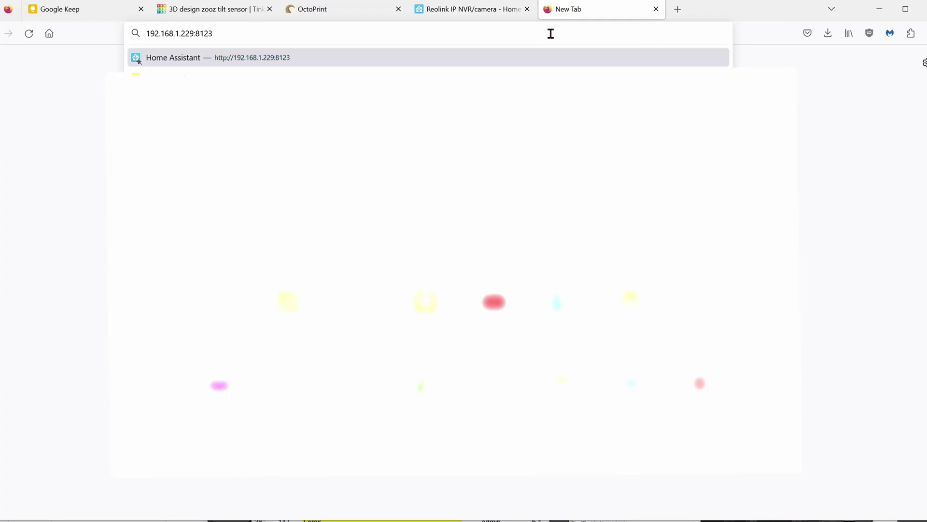
{"action": "key", "text": "Return"}
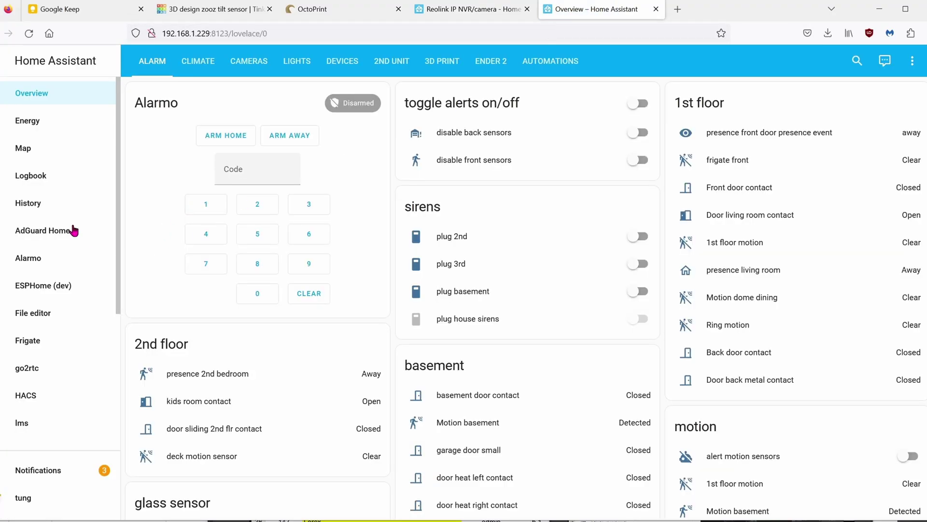
{"action": "scroll", "coordinate": [73, 231], "scroll_direction": "down", "scroll_amount": 4}
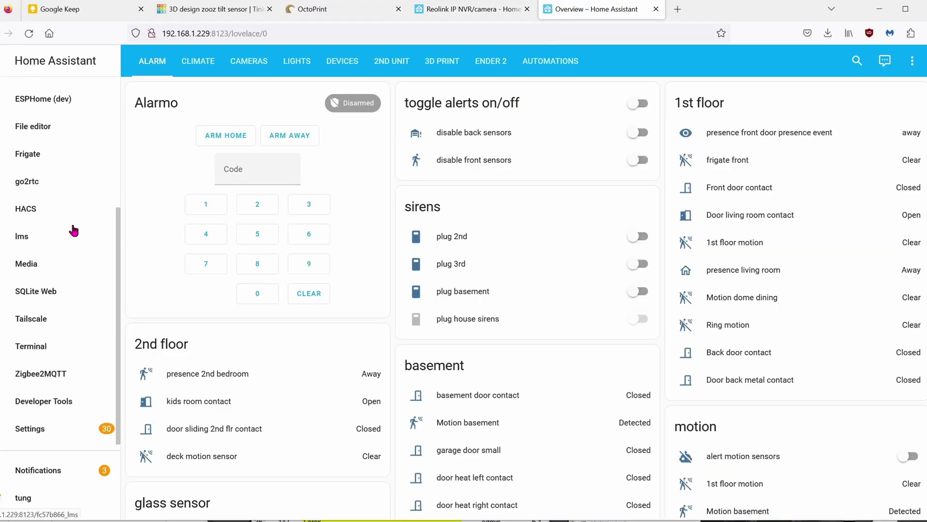
{"action": "left_click", "coordinate": [60, 437]}
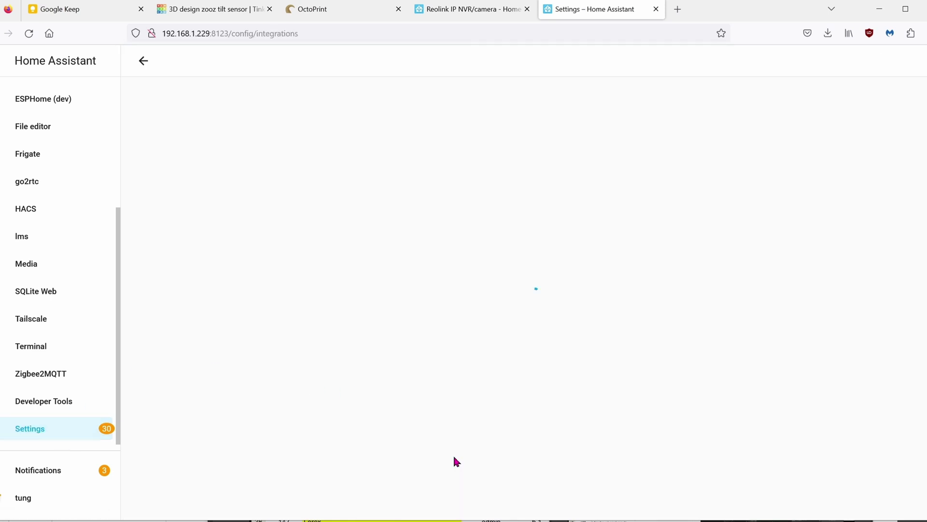
Step: Search 'reolin' in Add Integration and choose Reolink IP NVR/camera
{"action": "left_click", "coordinate": [875, 503]}
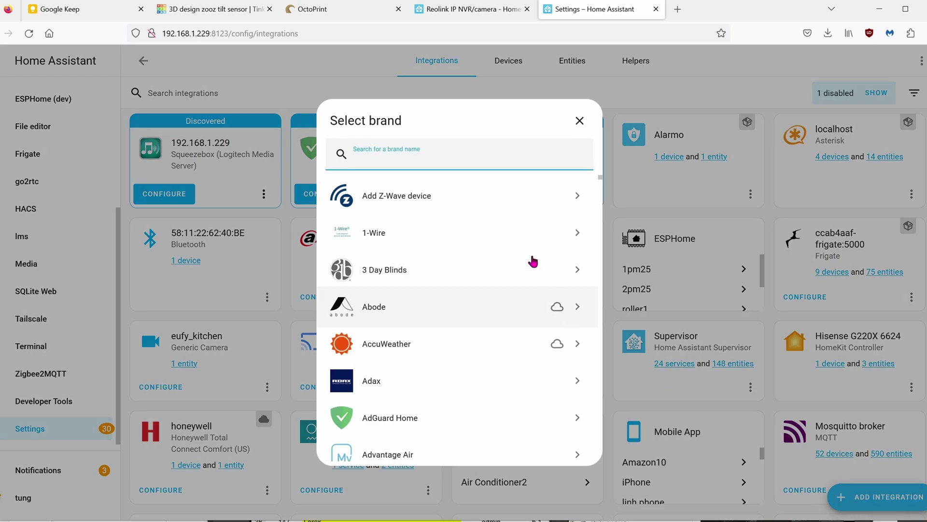
{"action": "type", "text": "reolin"}
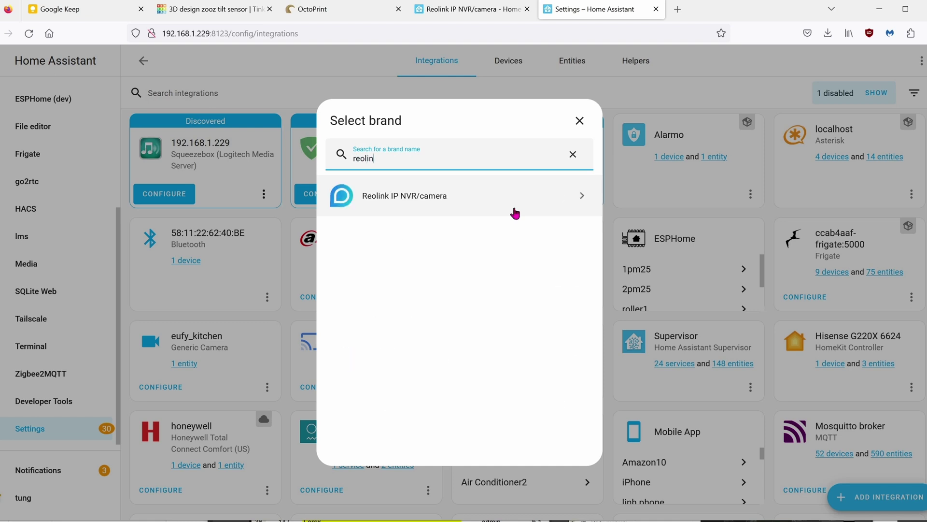
{"action": "left_click", "coordinate": [515, 211]}
{"action": "left_click", "coordinate": [487, 290]}
Step: Submit the camera login with host 192.168.1.114, correcting the password and resubmitting
{"action": "type", "text": "•••••••"}
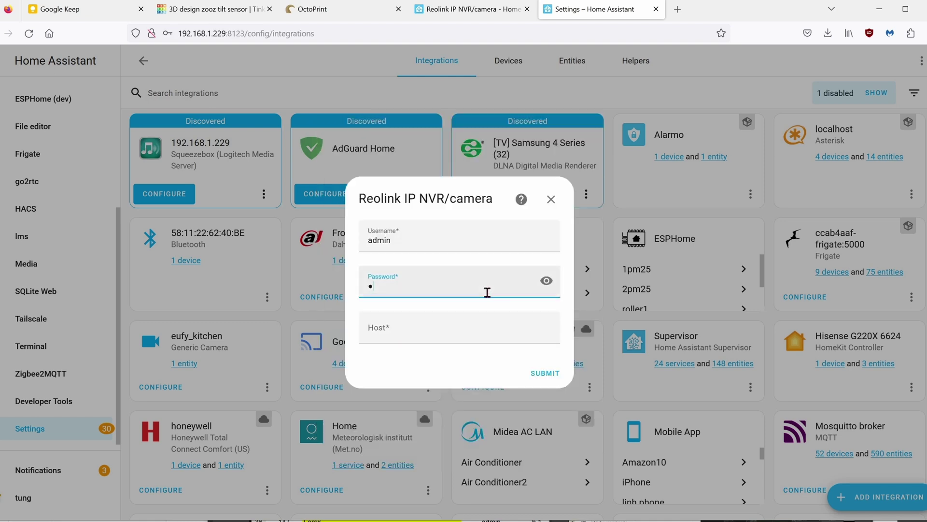
{"action": "type", "text": "•••"}
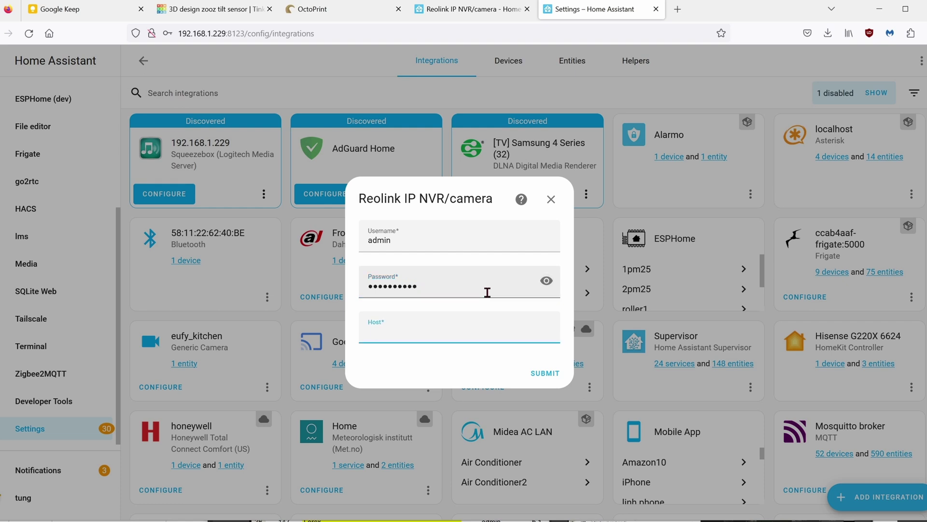
{"action": "type", "text": "192.168.1.114"}
{"action": "left_click", "coordinate": [554, 376]}
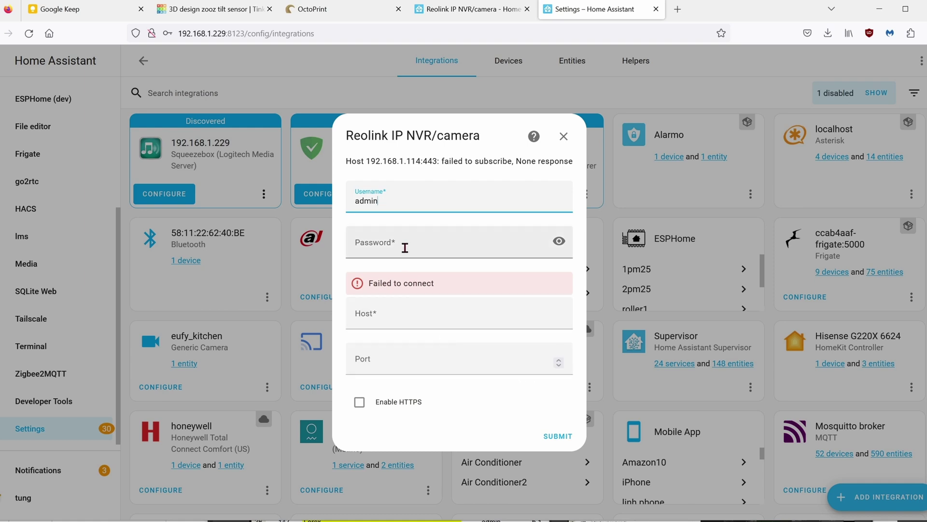
{"action": "left_click", "coordinate": [405, 248]}
{"action": "left_click", "coordinate": [386, 263]}
{"action": "left_click", "coordinate": [559, 240]}
{"action": "left_click", "coordinate": [483, 317]}
{"action": "type", "text": "192.168.1.114"}
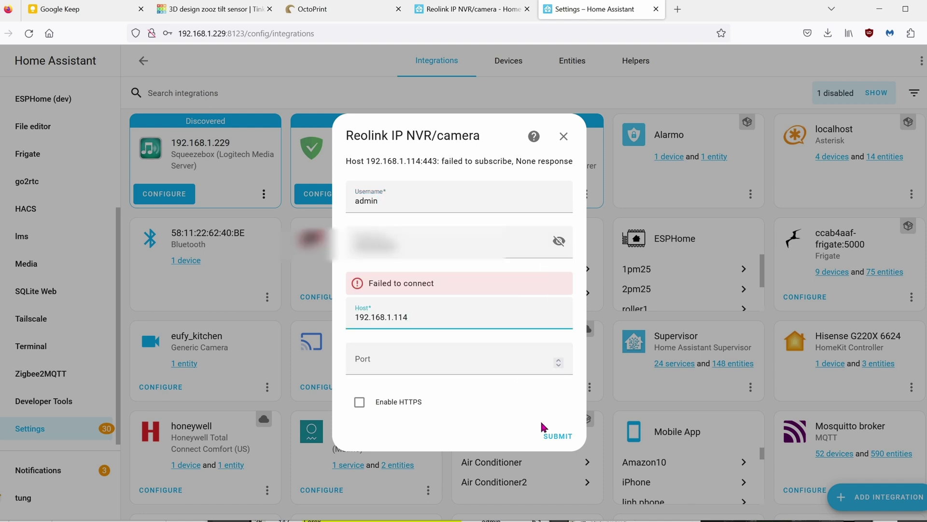
{"action": "left_click", "coordinate": [556, 438]}
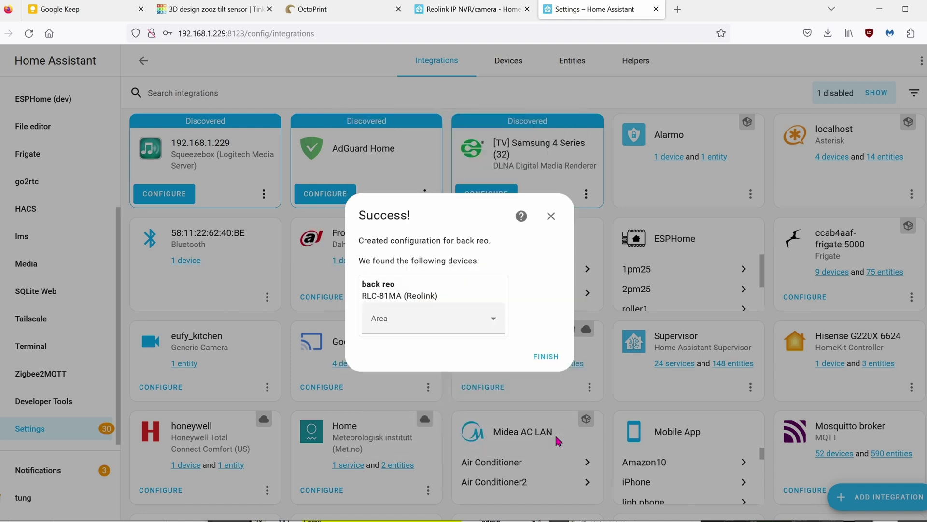
Step: Assign the back reo camera to the deck area and finish the setup
{"action": "left_click", "coordinate": [471, 315]}
{"action": "scroll", "coordinate": [478, 445], "scroll_direction": "down", "scroll_amount": 1}
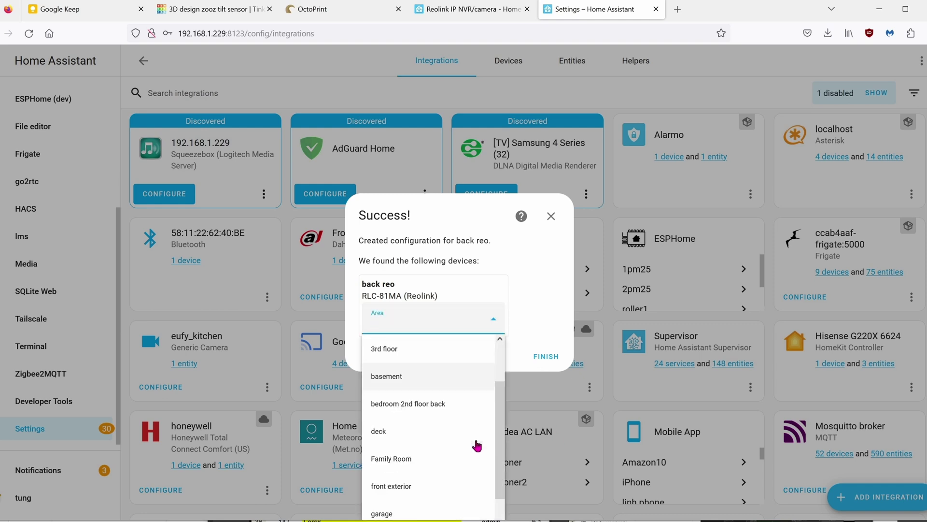
{"action": "left_click", "coordinate": [453, 429]}
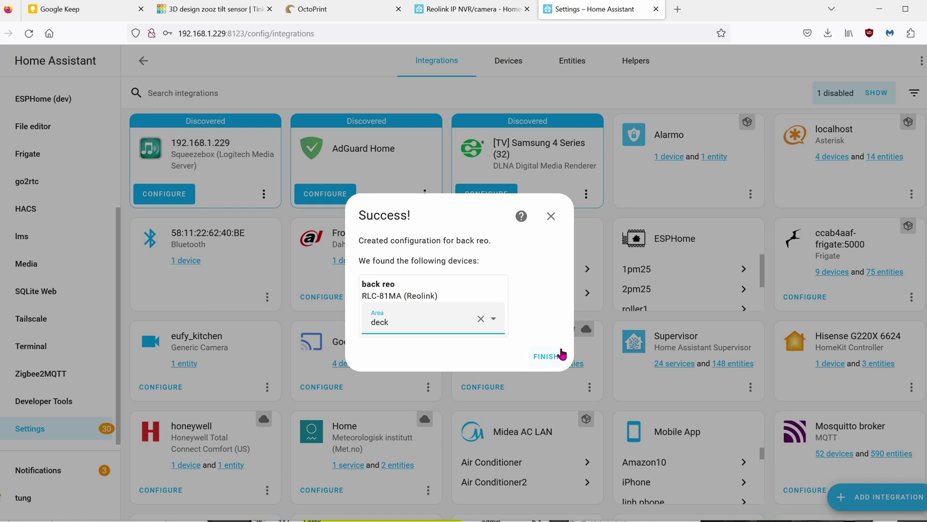
{"action": "left_click", "coordinate": [544, 358]}
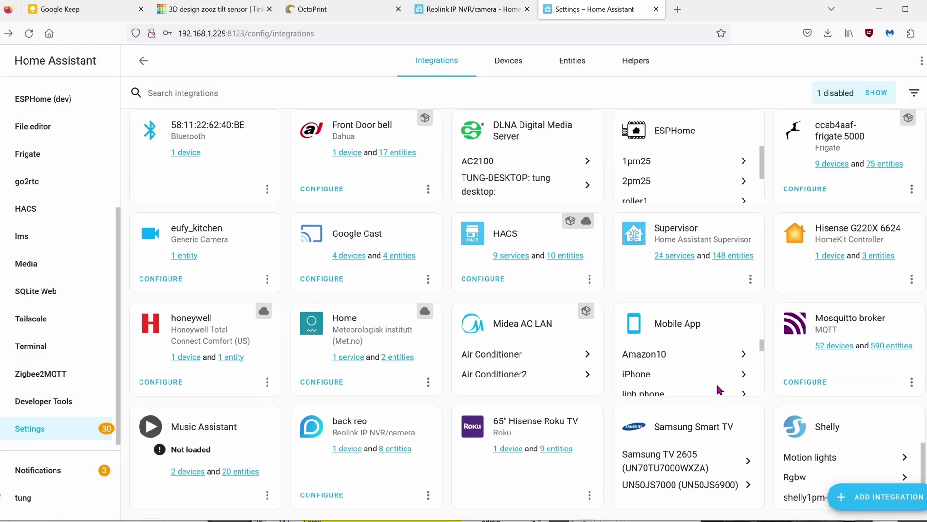
{"action": "scroll", "coordinate": [718, 389], "scroll_direction": "down", "scroll_amount": 1}
Step: Open the back reo camera's device page to review its details
{"action": "left_click", "coordinate": [352, 390]}
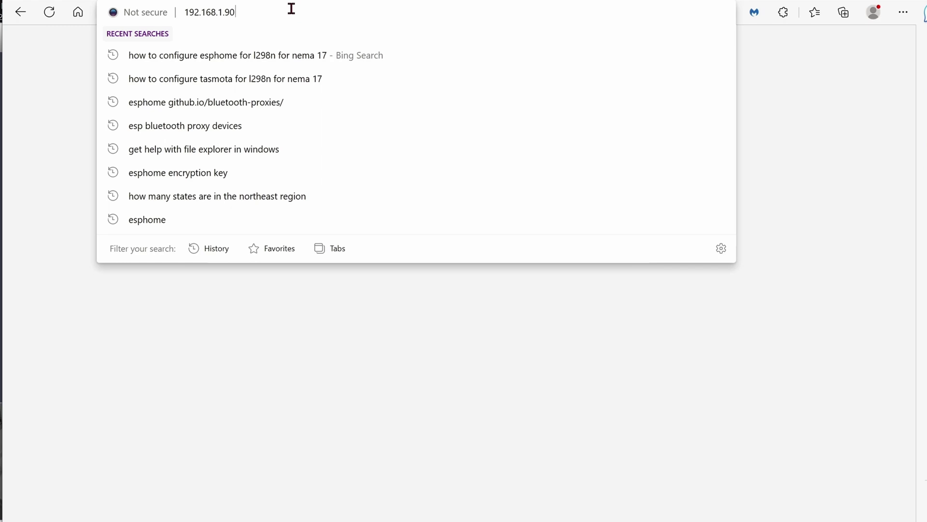
Step: Log in to the NVR web page using the saved credentials
{"action": "key", "text": "Return"}
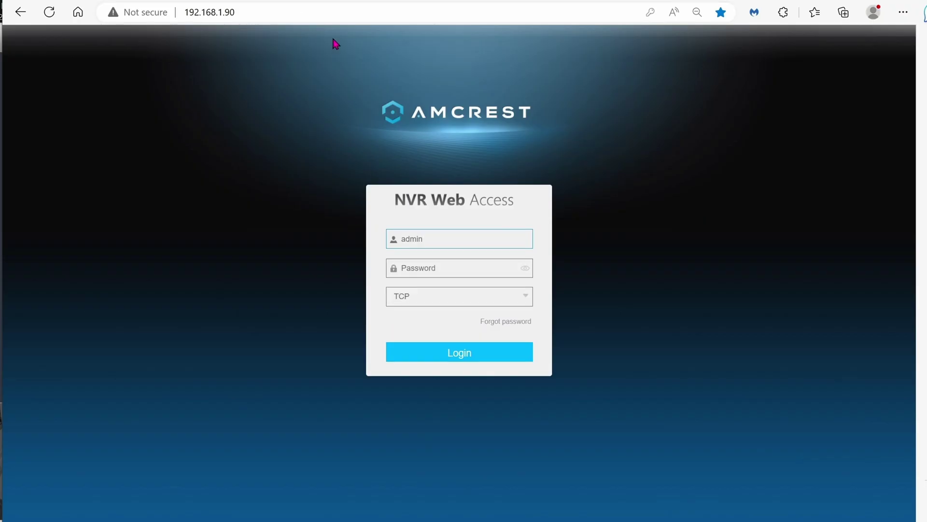
{"action": "left_click", "coordinate": [464, 274]}
{"action": "left_click", "coordinate": [461, 312]}
{"action": "left_click", "coordinate": [463, 353]}
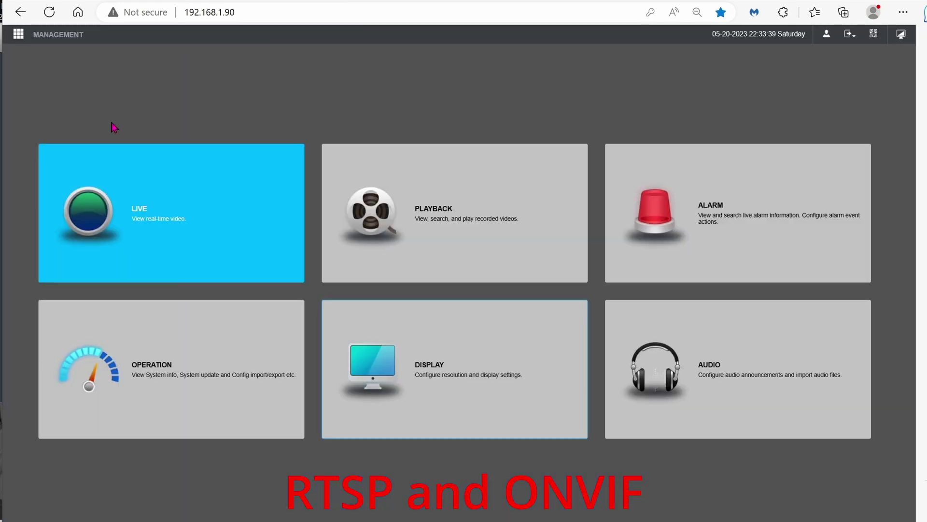
Step: Search for devices under Management > CAMERA and add the RLC-81MA at 192.168.1.114
{"action": "left_click", "coordinate": [9, 36]}
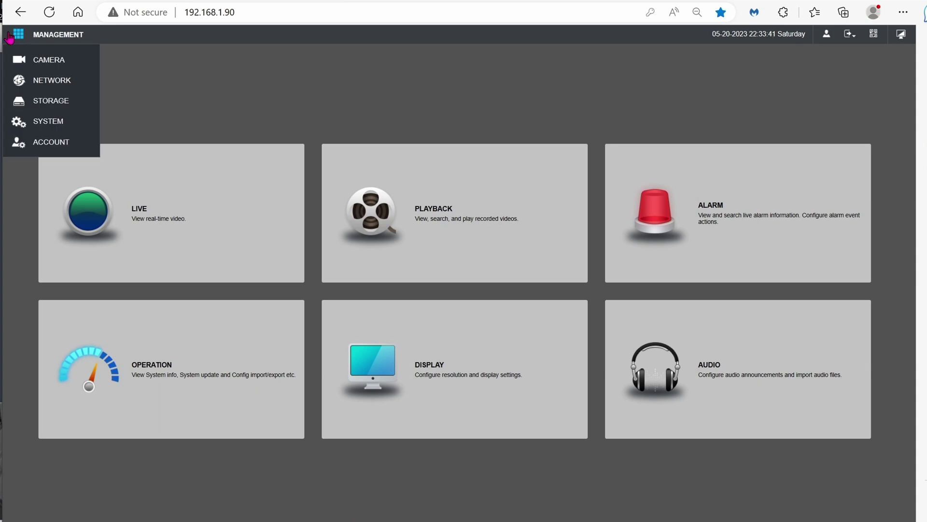
{"action": "left_click", "coordinate": [48, 60]}
{"action": "left_click", "coordinate": [173, 284]}
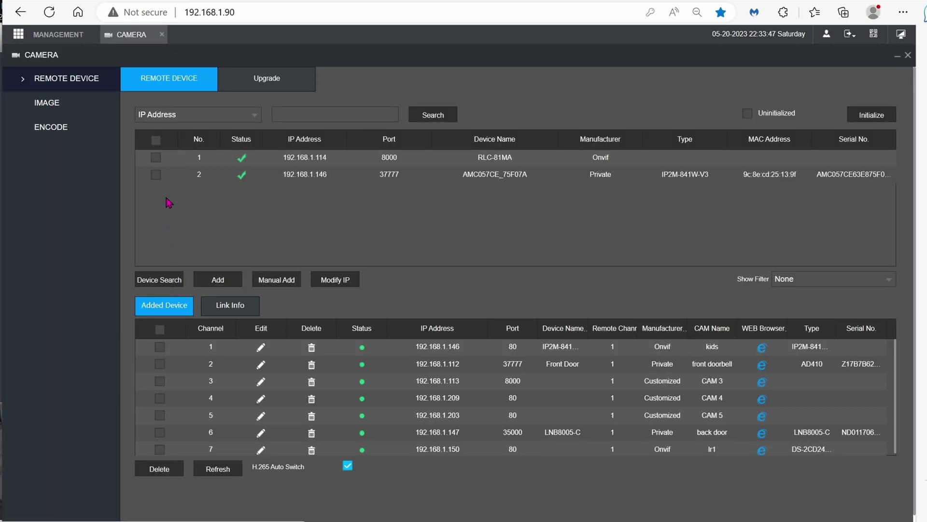
{"action": "left_click", "coordinate": [160, 158]}
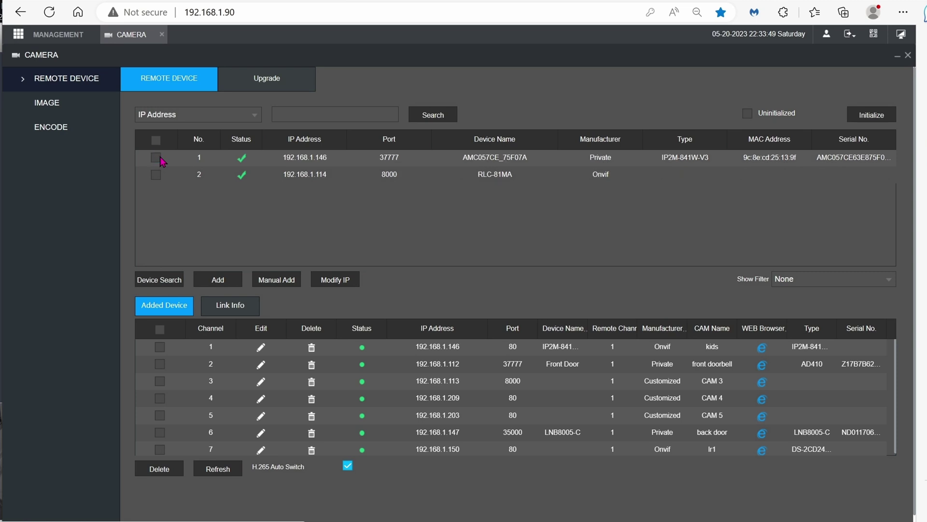
{"action": "left_click", "coordinate": [156, 157]}
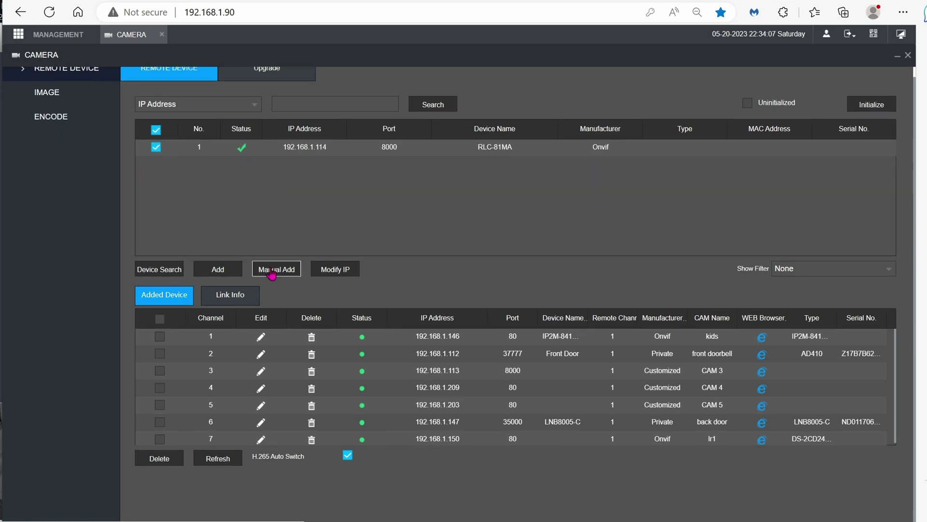
{"action": "left_click", "coordinate": [206, 275]}
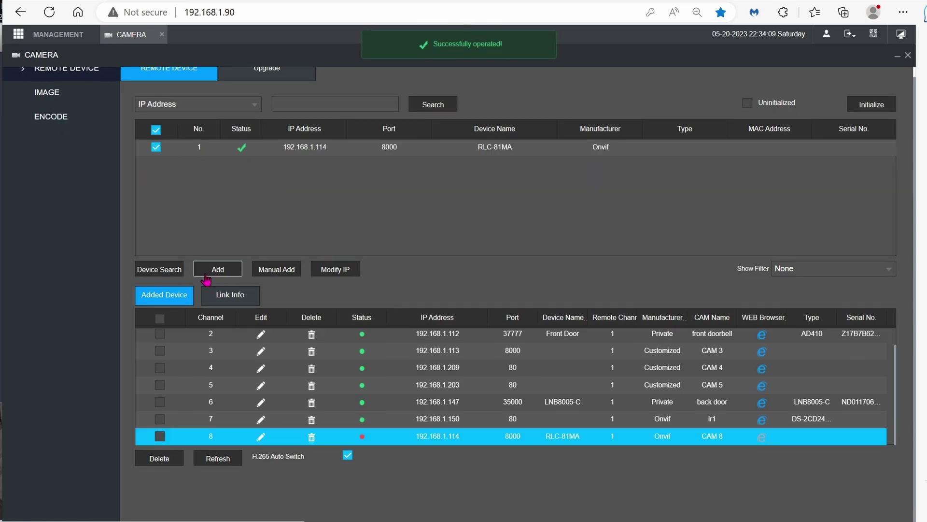
Step: Replace channel 8's camera password with a pasted one and save, declining Edge's password update
{"action": "left_click", "coordinate": [261, 437]}
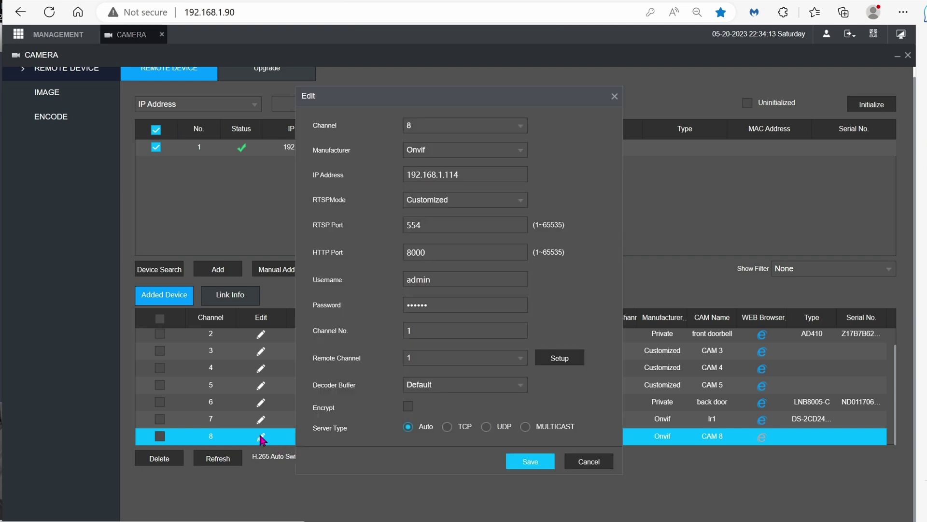
{"action": "double_click", "coordinate": [475, 306]}
{"action": "key", "text": "ctrl+v"}
{"action": "type", "text": "•••"}
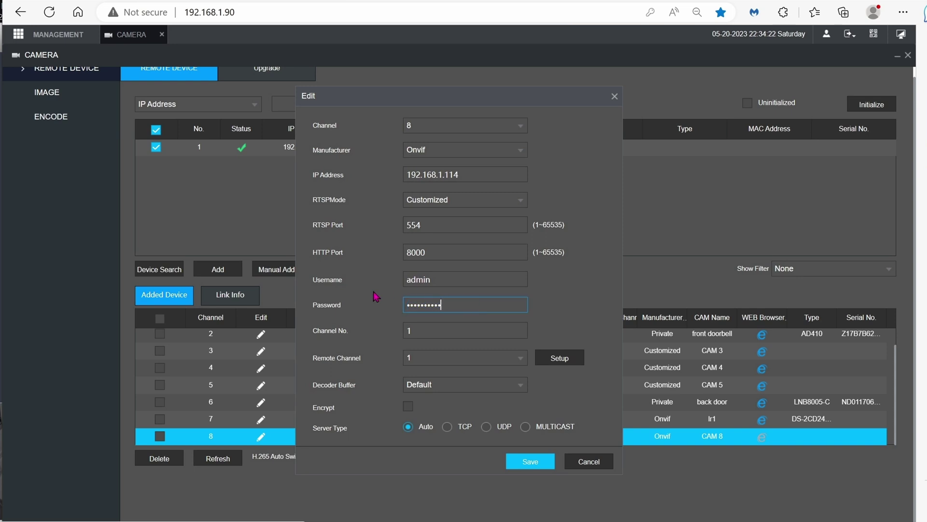
{"action": "left_click", "coordinate": [533, 464]}
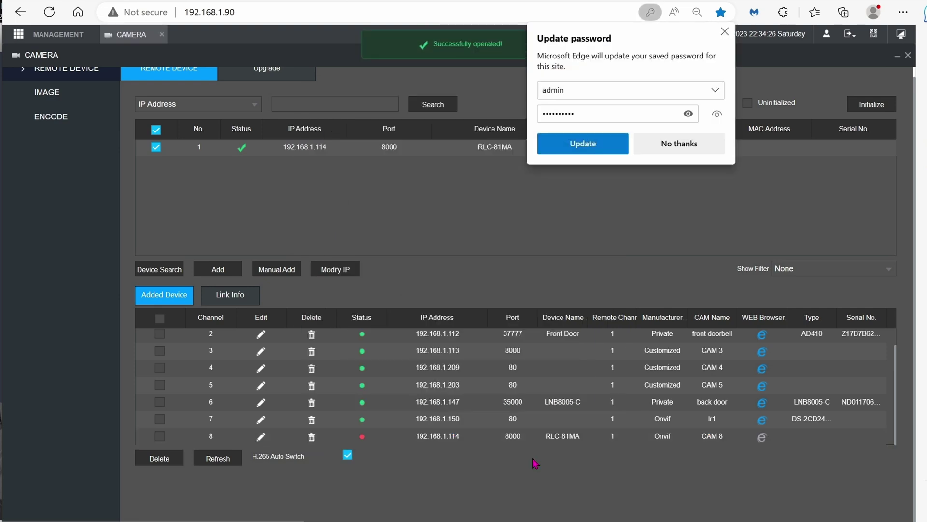
{"action": "left_click", "coordinate": [686, 144]}
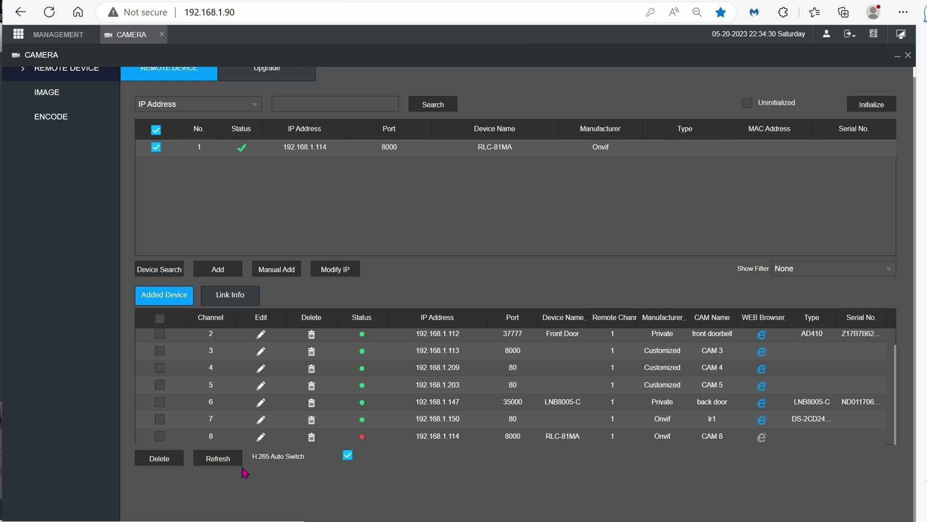
Step: Retype channel 8's correct password, save it, decline the browser prompt, and close the CAMERA page
{"action": "left_click", "coordinate": [261, 437]}
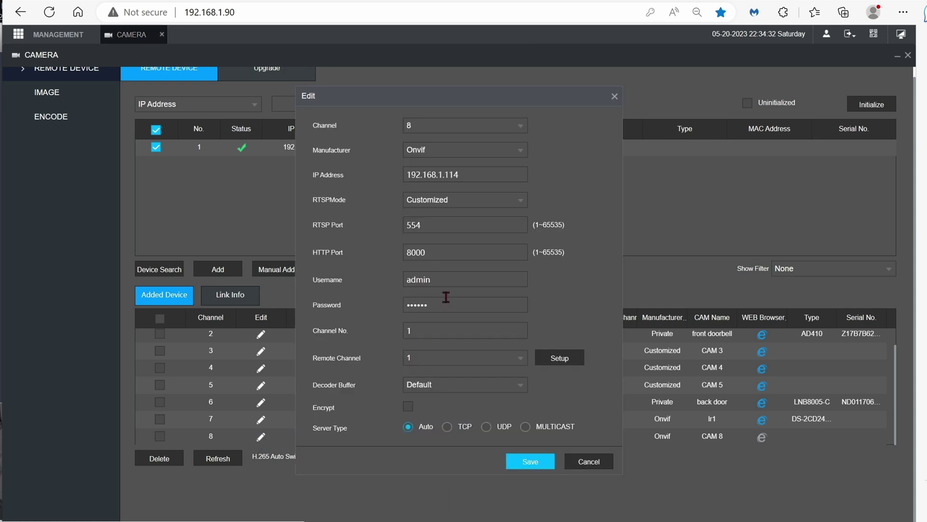
{"action": "left_click", "coordinate": [399, 307]}
{"action": "double_click", "coordinate": [398, 308]}
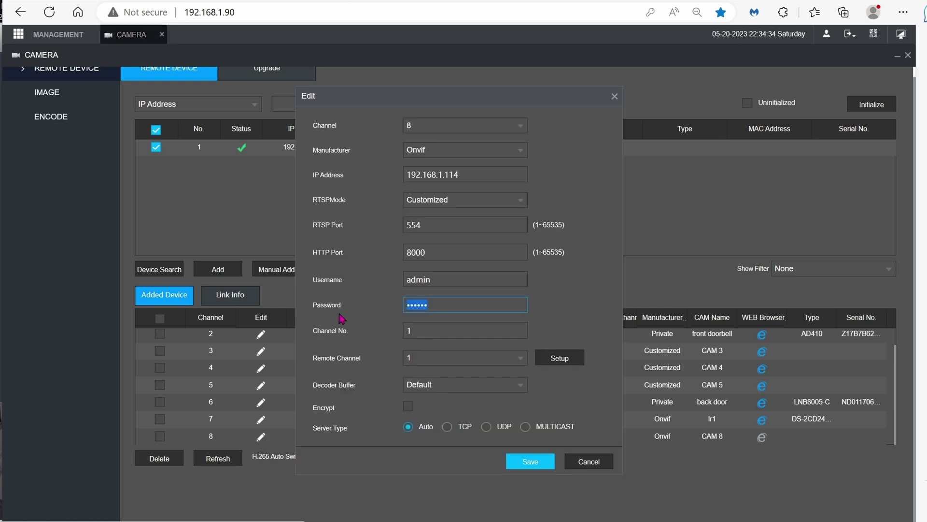
{"action": "type", "text": "••••••••••"}
{"action": "left_click", "coordinate": [534, 464]}
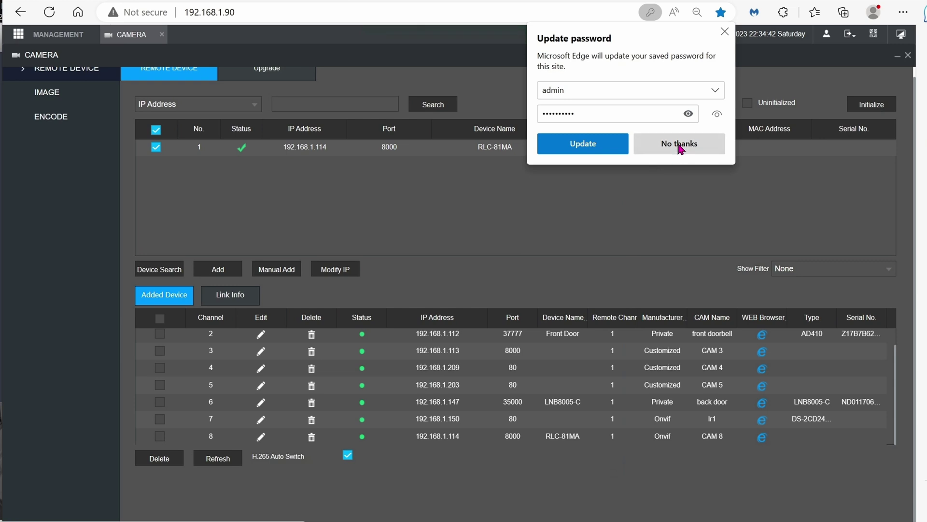
{"action": "left_click", "coordinate": [679, 144]}
{"action": "left_click", "coordinate": [162, 34]}
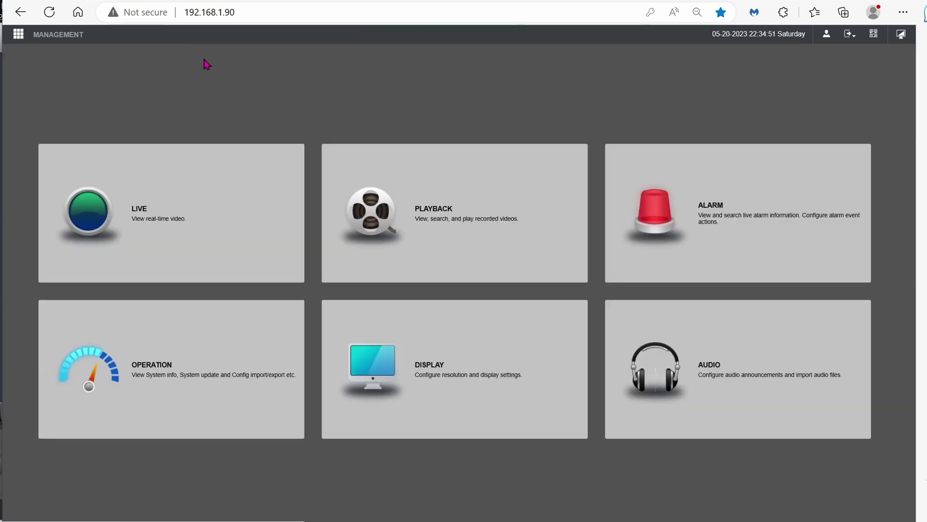
Step: Open Live view and stream CAM 8's Sub Stream 2 and Sub Stream 1 in panes
{"action": "left_click", "coordinate": [236, 196]}
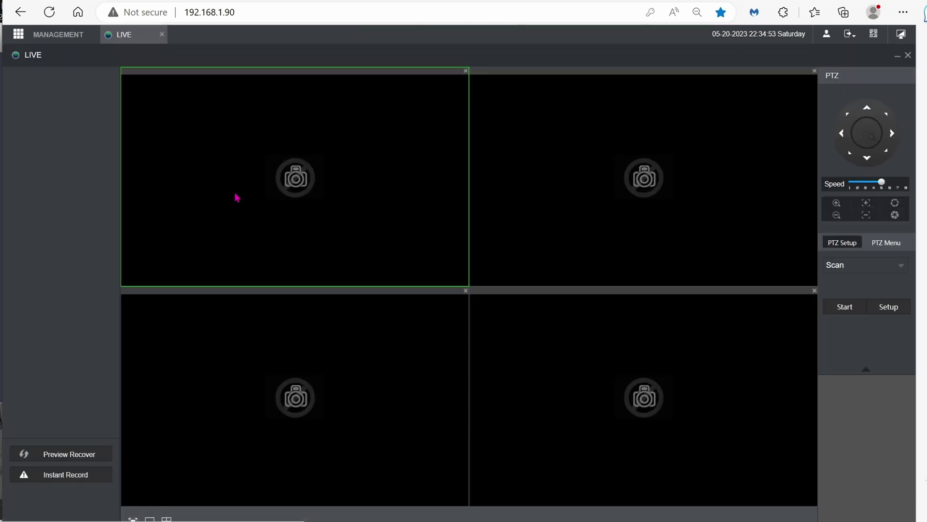
{"action": "double_click", "coordinate": [71, 198]}
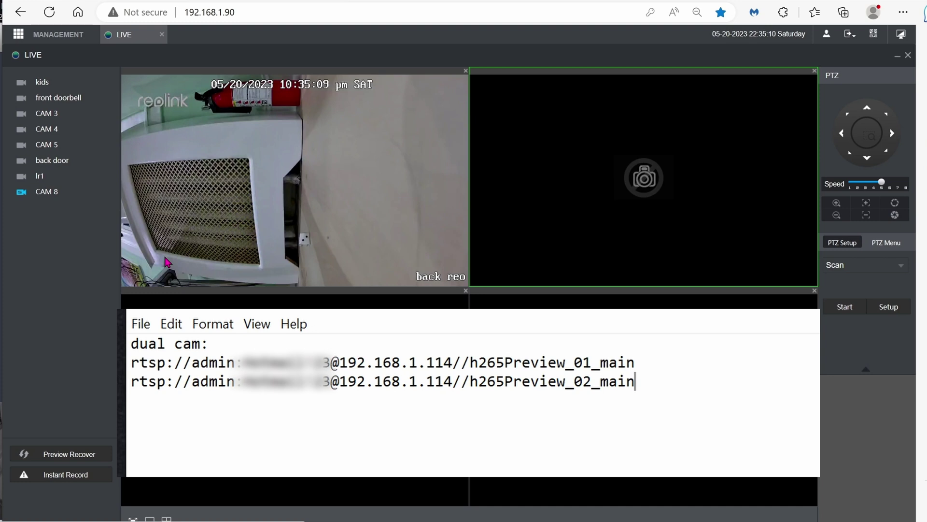
{"action": "left_click", "coordinate": [107, 192]}
{"action": "left_click", "coordinate": [102, 238]}
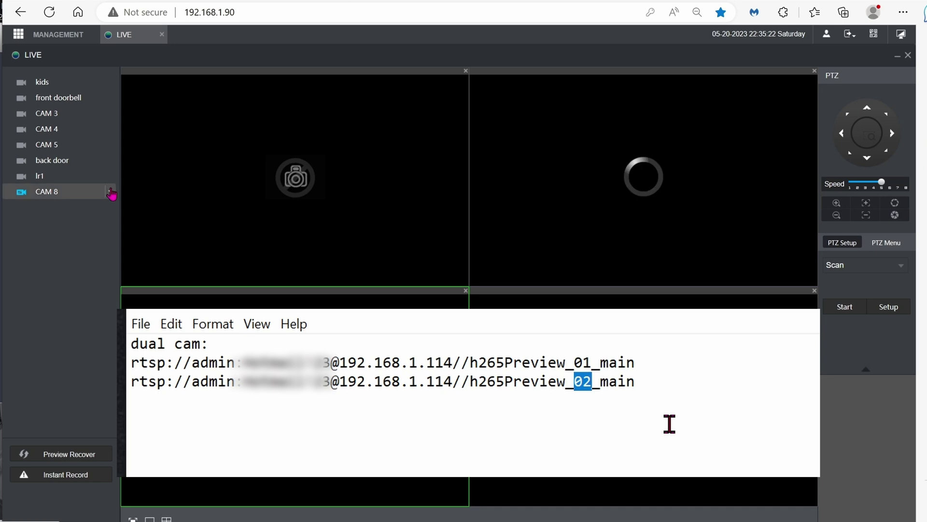
{"action": "left_click", "coordinate": [108, 191]}
{"action": "left_click", "coordinate": [102, 224]}
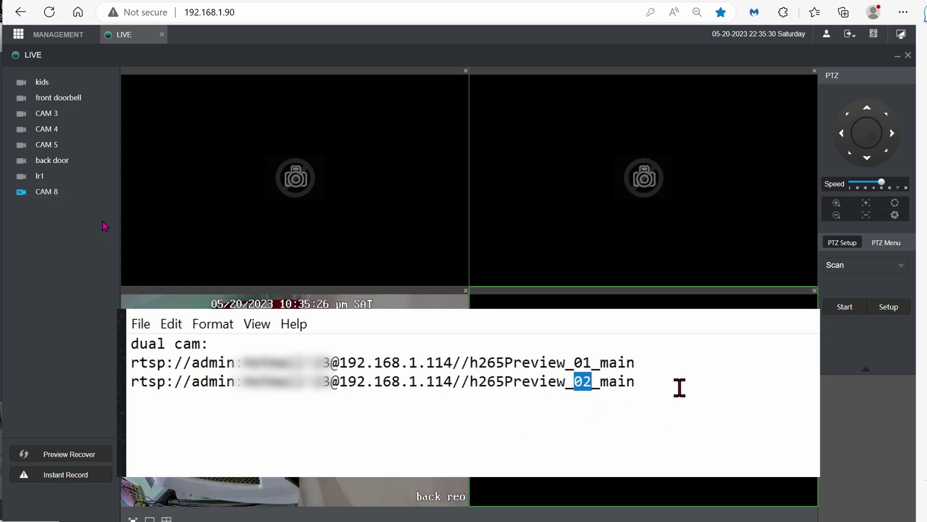
Step: Play CAM 8's Main Stream in the top-left pane and enlarge it to a single view
{"action": "left_click", "coordinate": [107, 193]}
{"action": "left_click", "coordinate": [92, 211]}
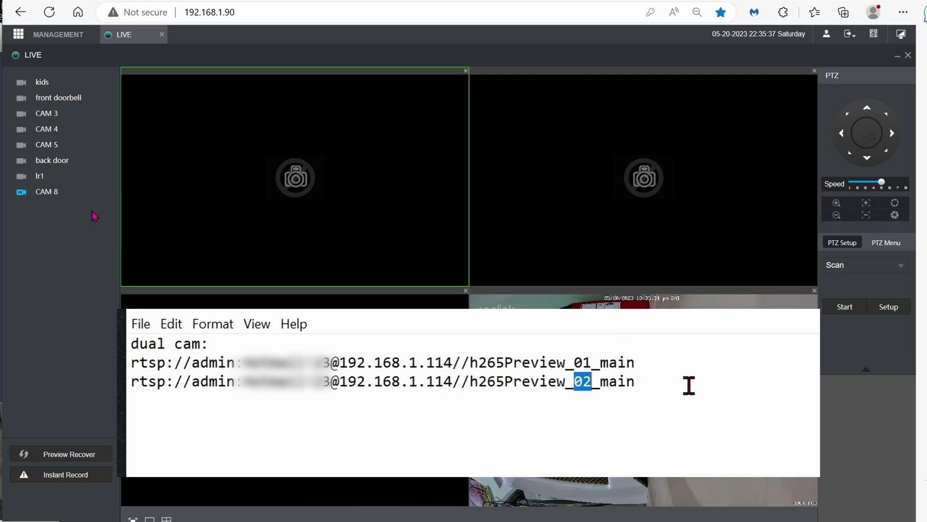
{"action": "left_click", "coordinate": [110, 195]}
{"action": "left_click", "coordinate": [97, 207]}
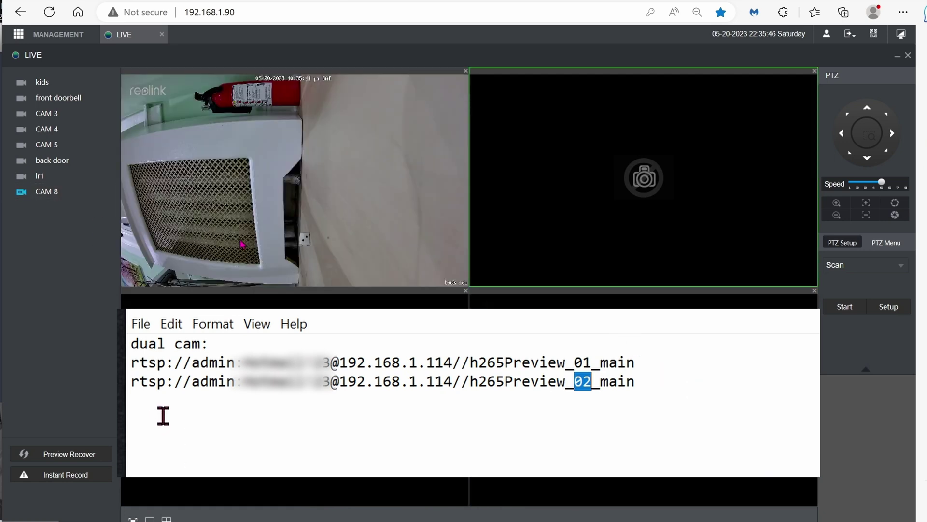
{"action": "double_click", "coordinate": [261, 249]}
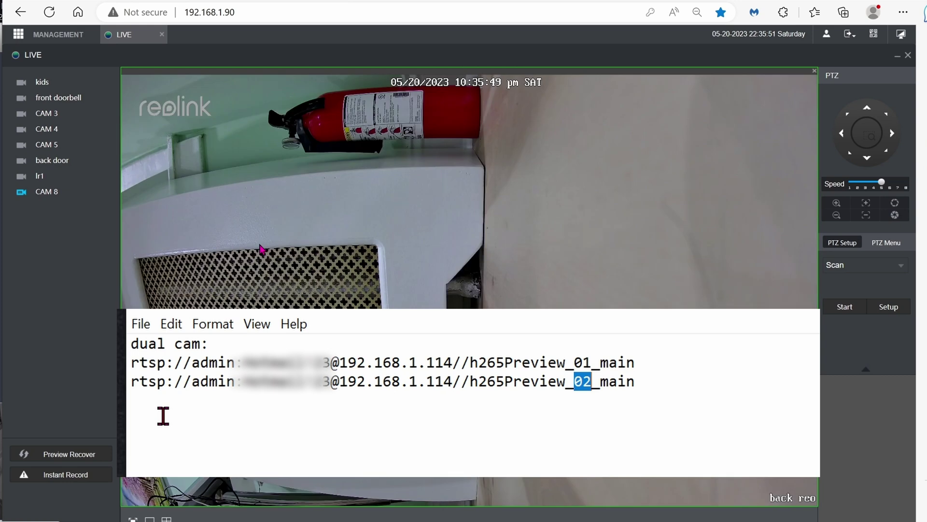